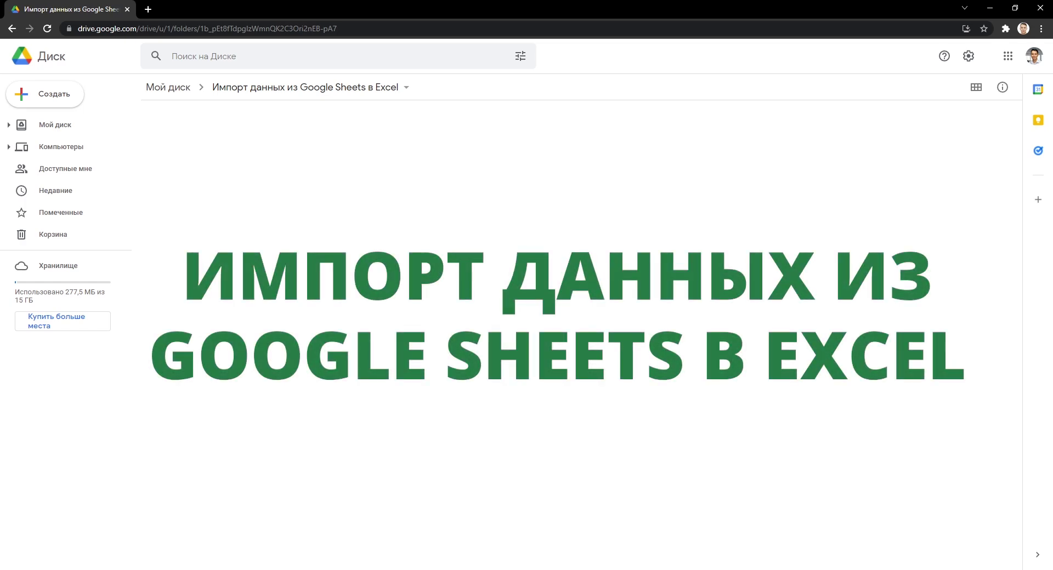
Open the Список заказов spreadsheet from the Drive import folder
double_click(247, 140)
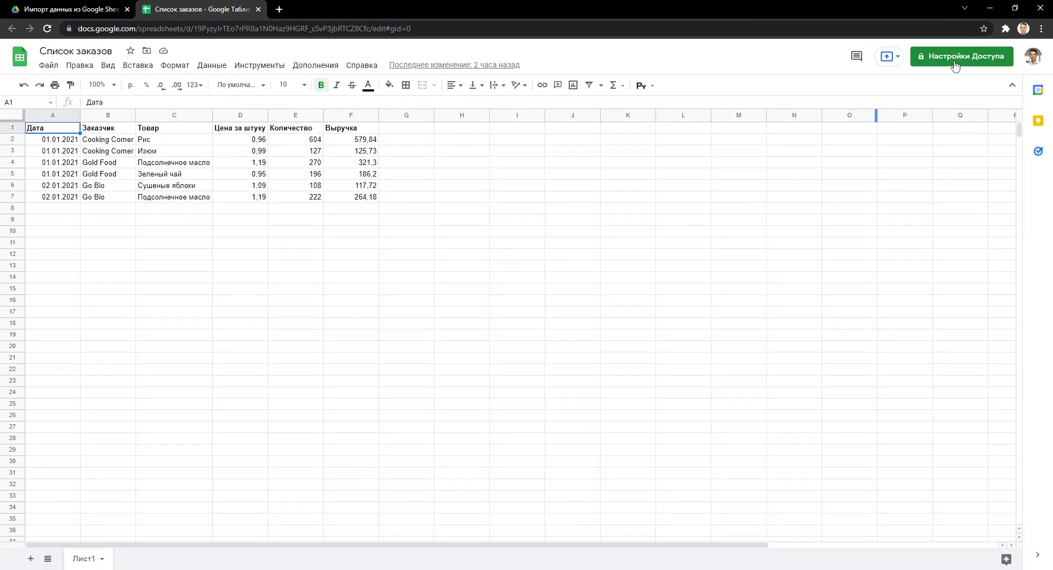
Make Список заказов viewable by anyone with the link and copy that link
click(954, 60)
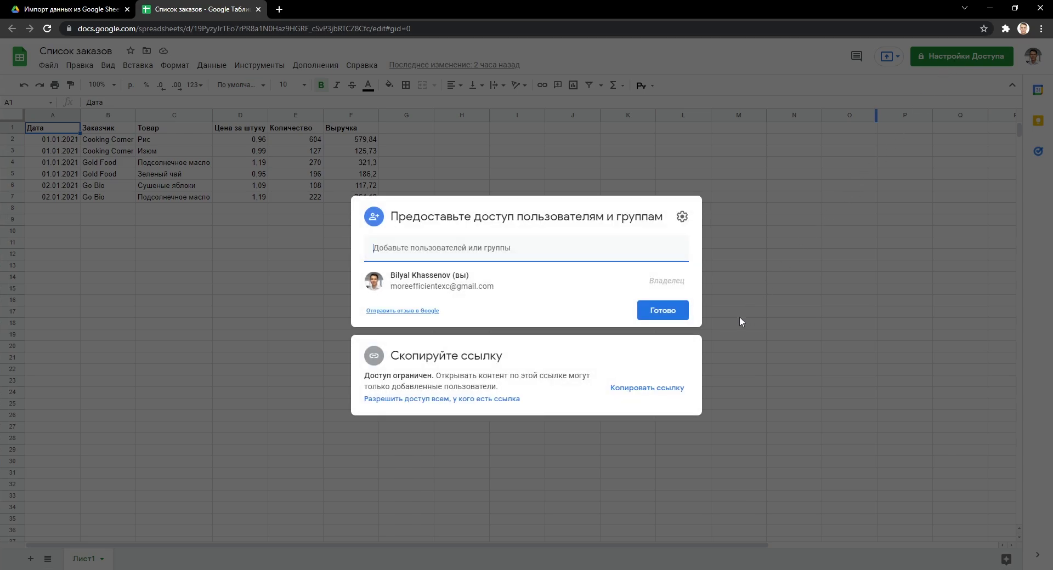
click(497, 357)
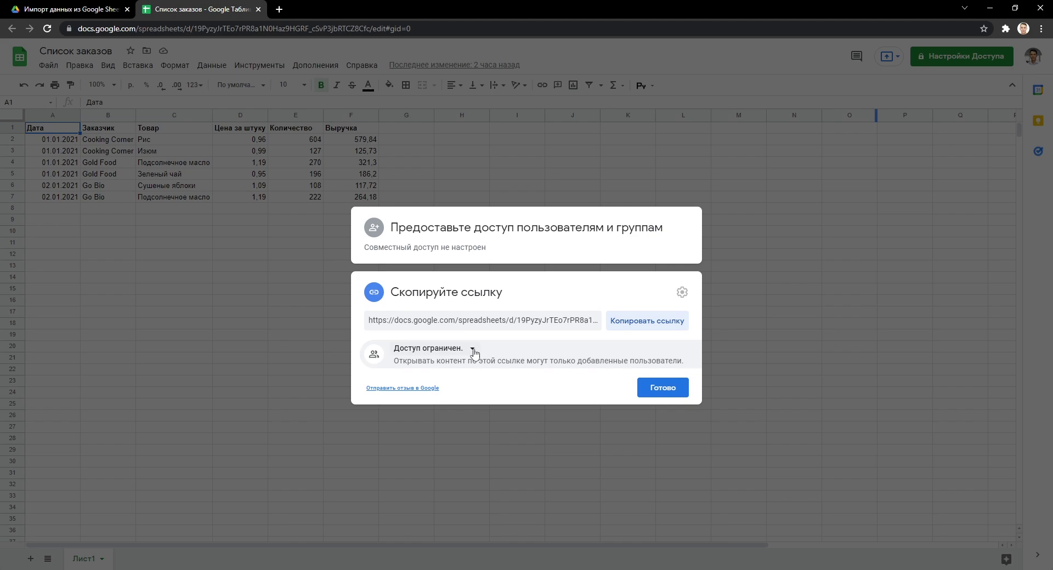
click(472, 351)
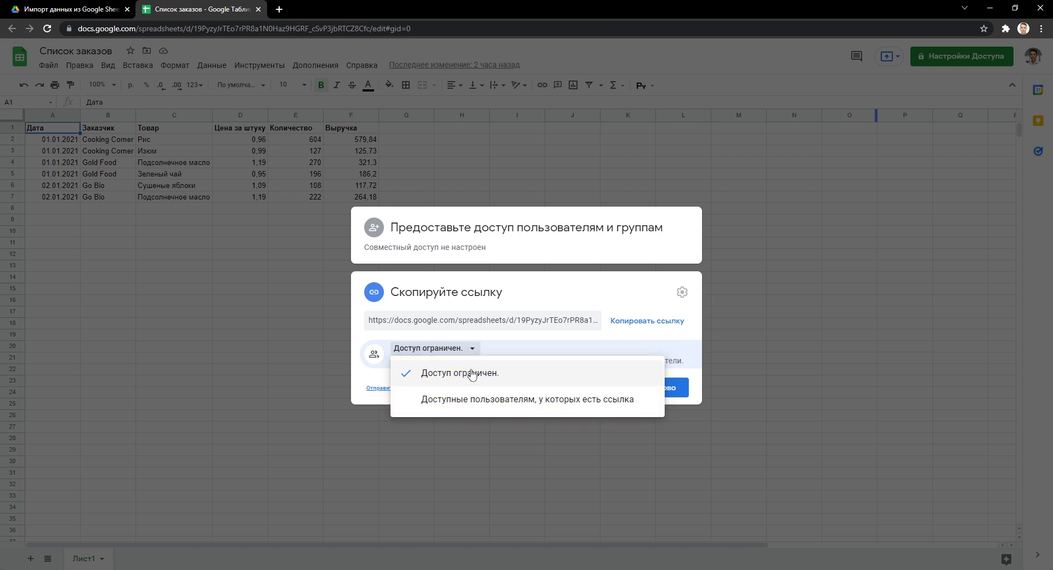
click(467, 401)
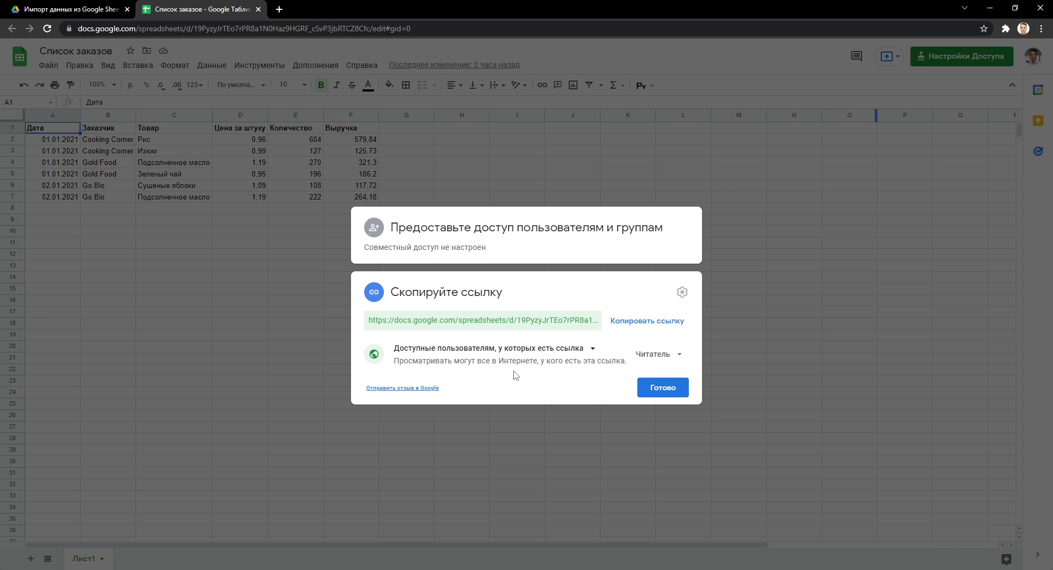
click(631, 322)
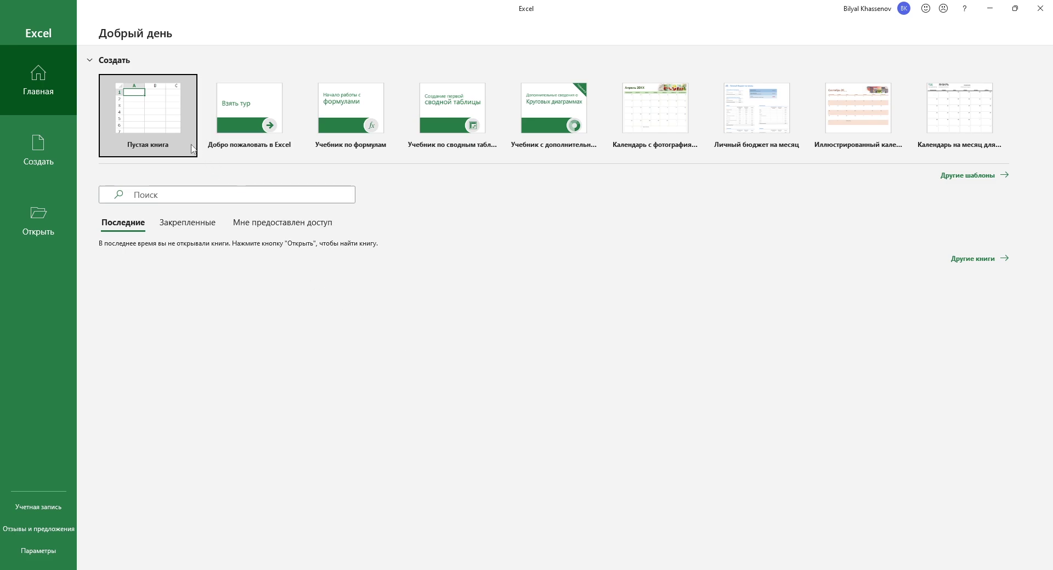
Create a blank workbook and start a Данные > Из Интернета import with the pasted sheet link
key(Return)
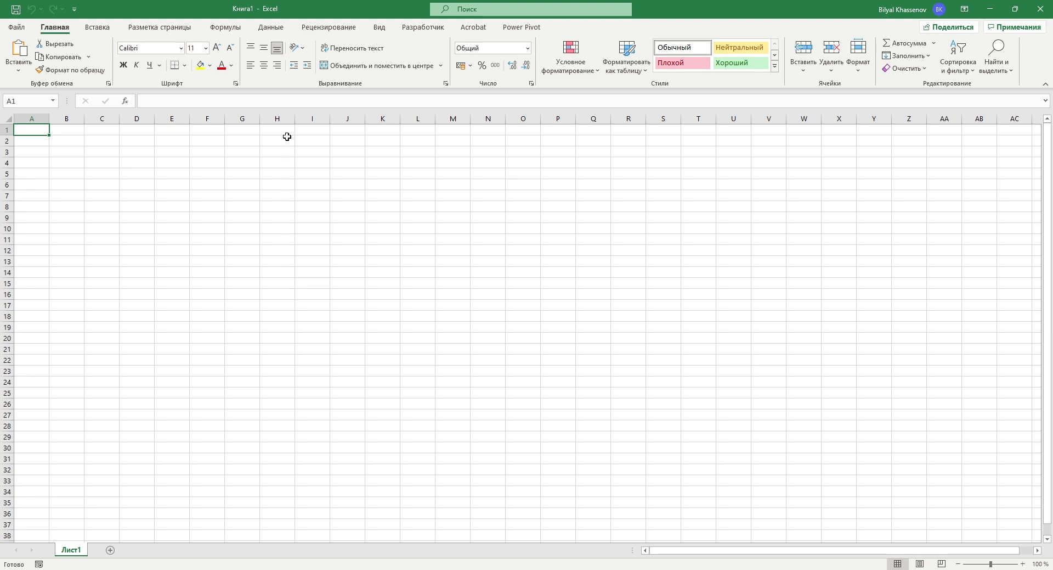
click(274, 30)
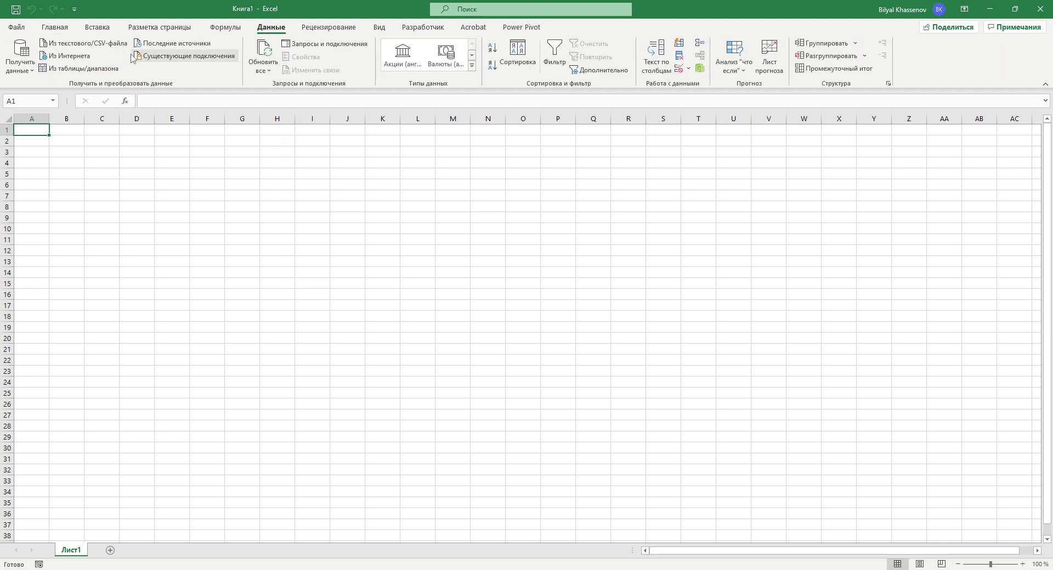
click(83, 56)
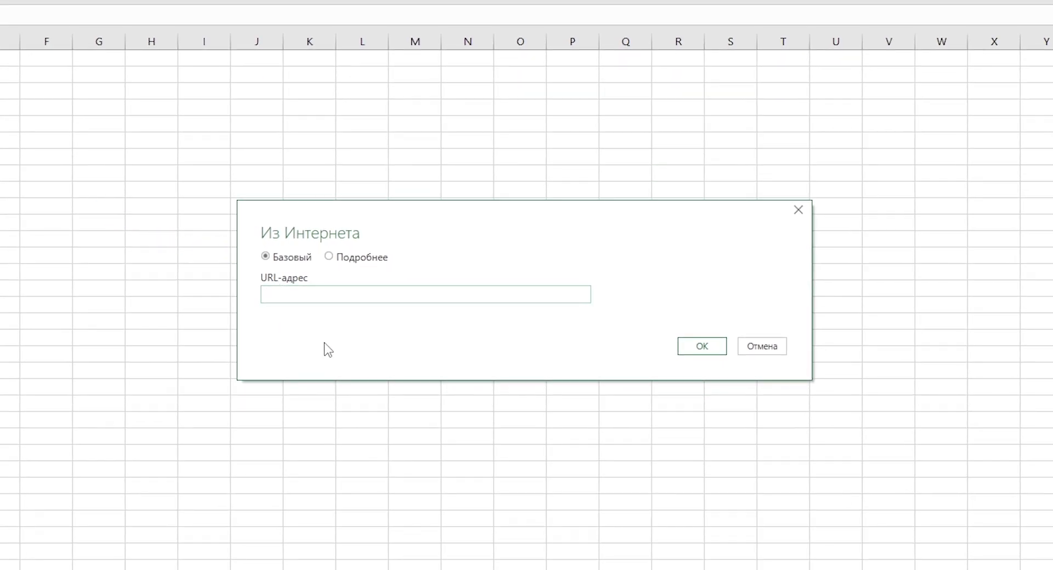
key(ctrl+v)
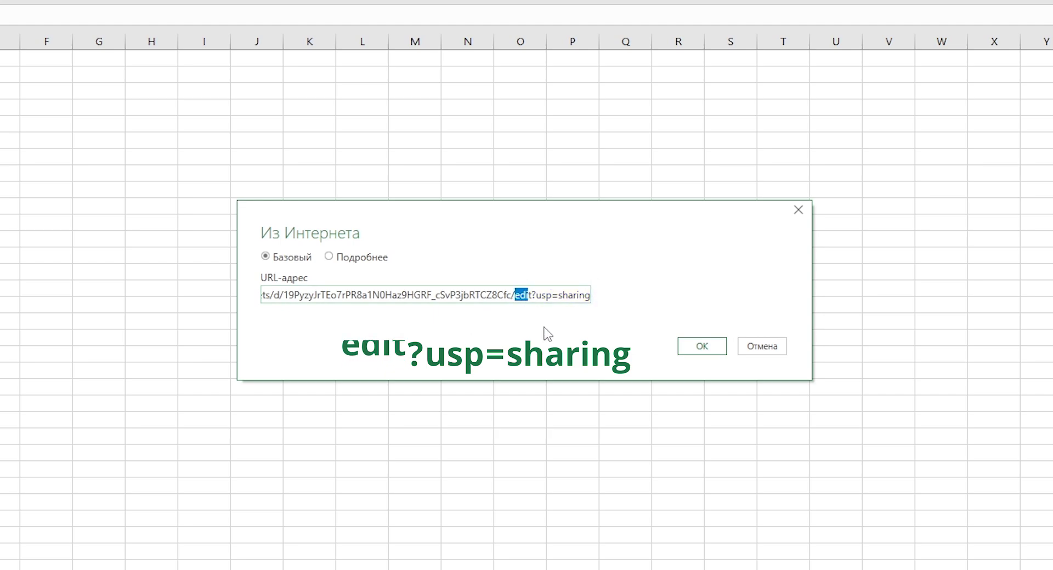
Rewrite the link's ending from edit?usp=sharing to export?format=xlsx
text(export)
key(Right)
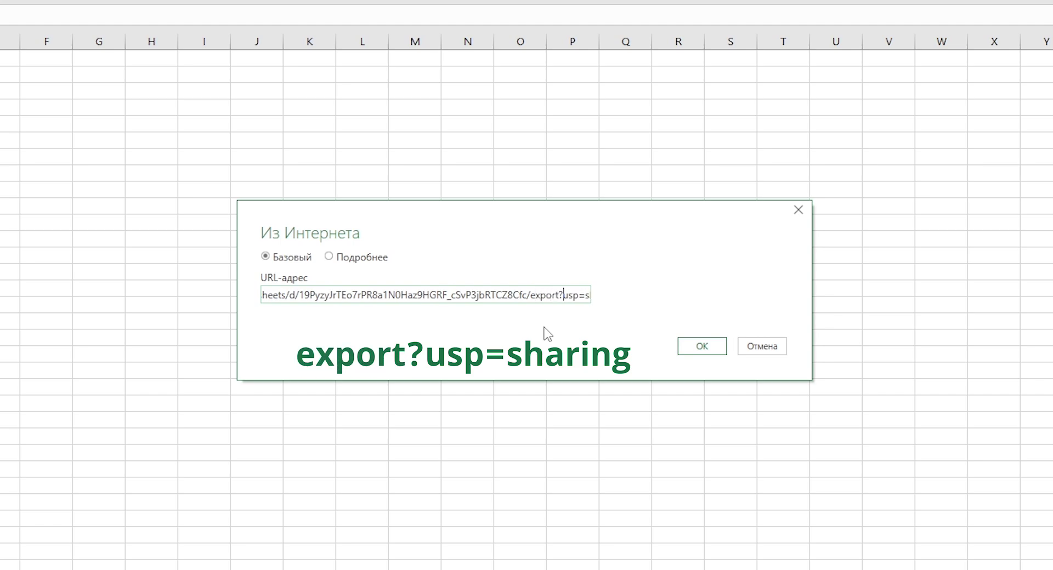
key(shift+Right)
key(shift+Right)
key(shift+Right)
text(format)
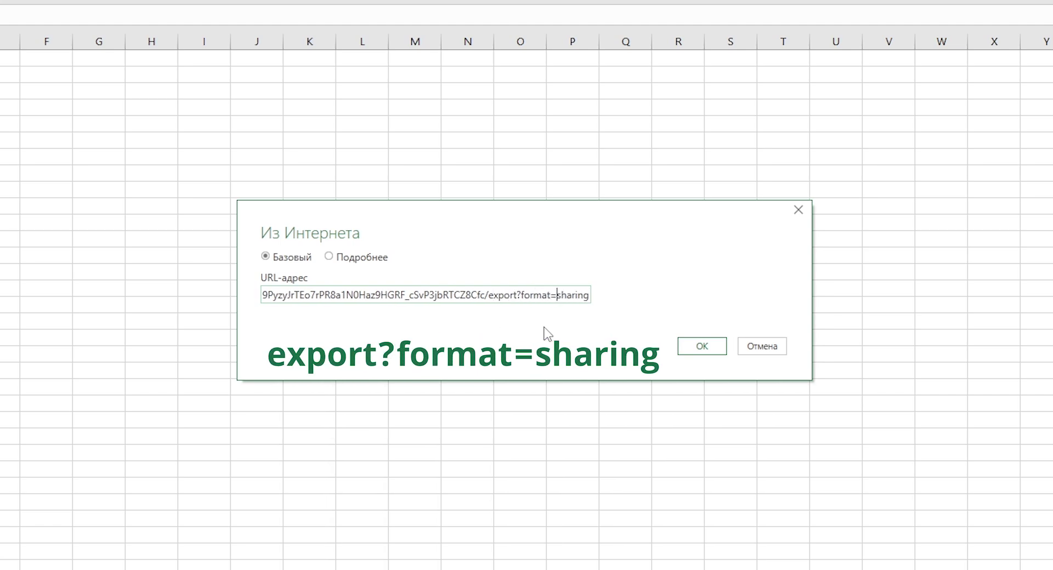
key(Right)
key(shift+Right)
key(shift+Right)
key(shift+Right)
text(xl)
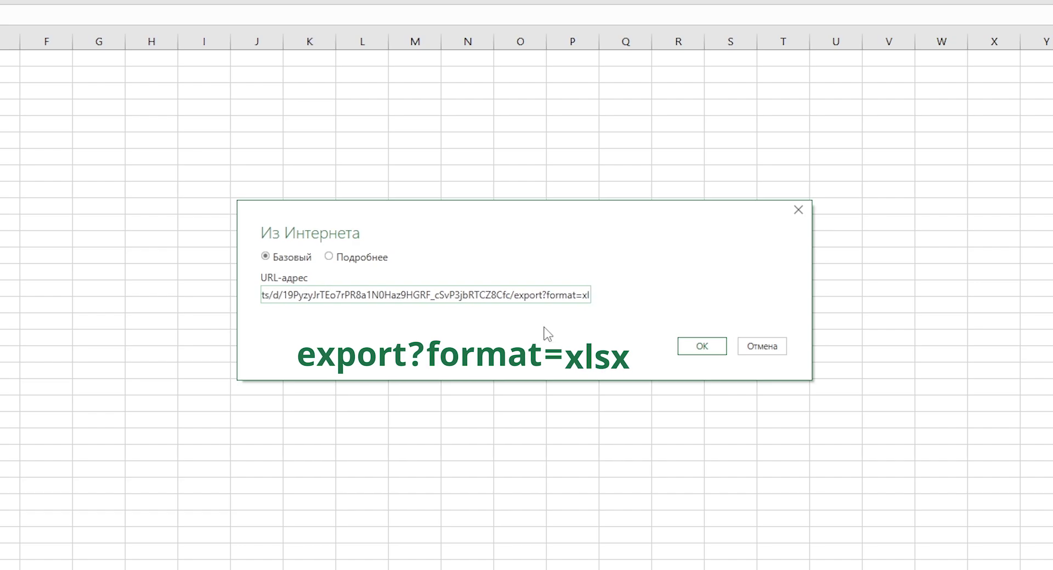
text(sx)
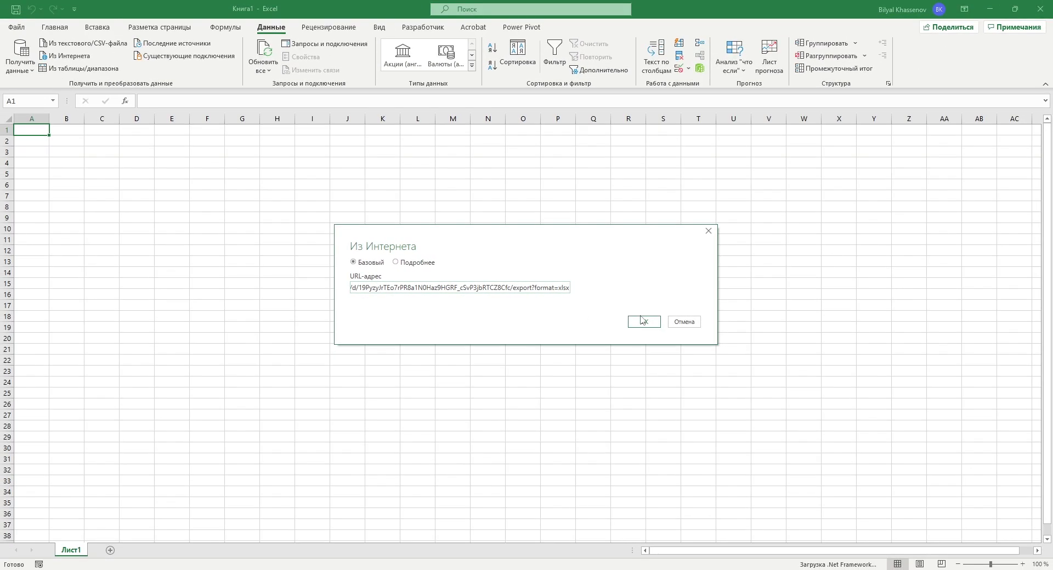
Fetch the sheet and load its Лист1 table into the workbook as new sheet Лист1 (2)
click(644, 322)
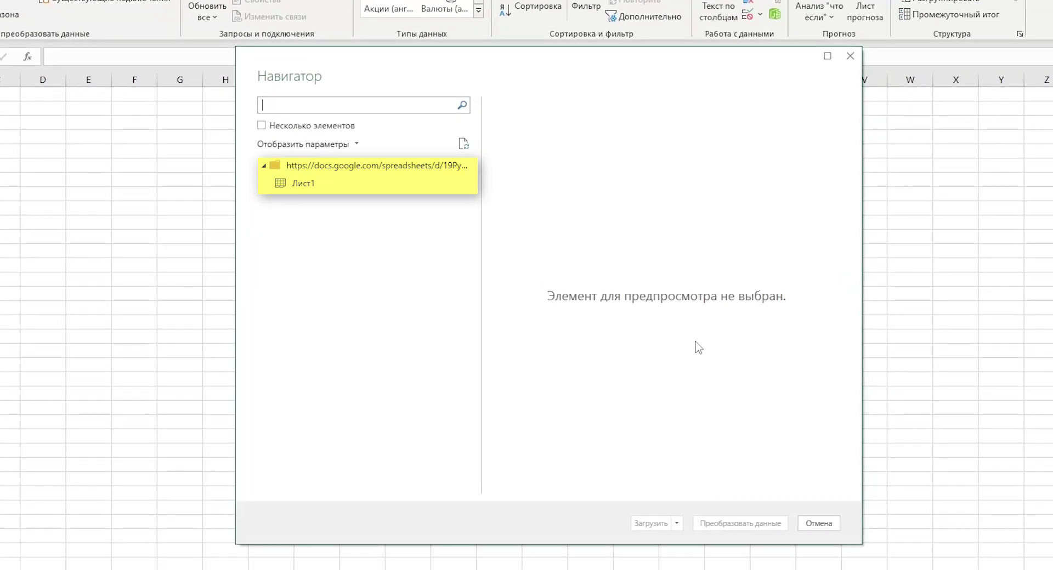
click(353, 189)
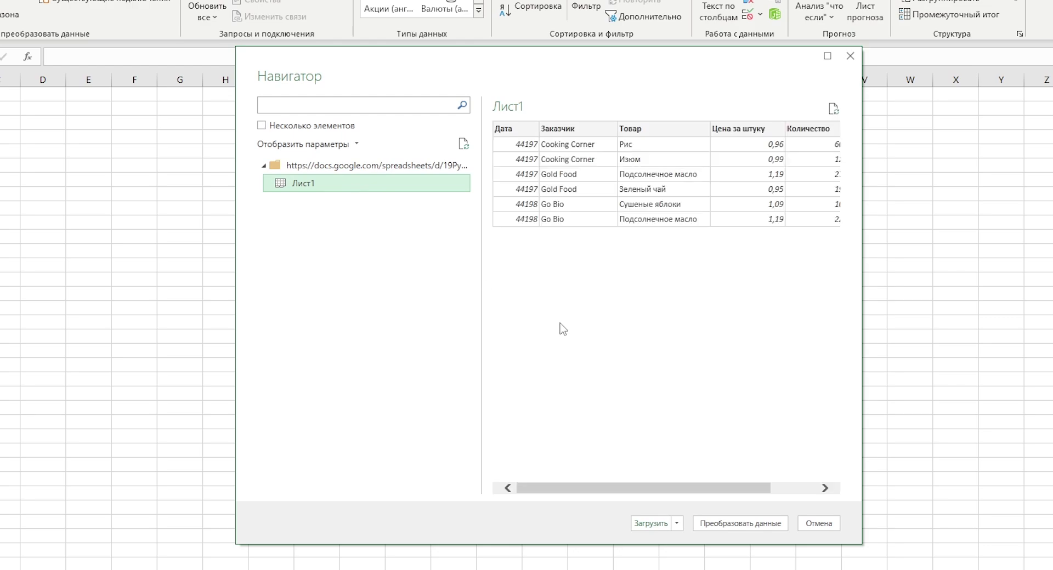
click(651, 524)
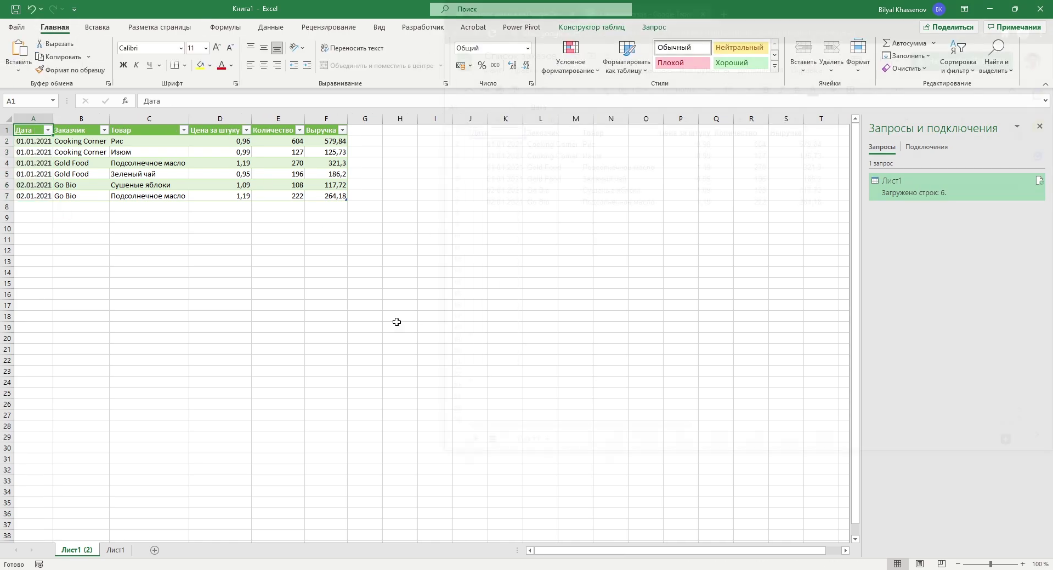
Add two 03.01.2021 NutriFix rows to the Google sheet: Говядина тушеная (1,19, 75) and Кофе (5,5)
key(alt+Tab)
key(ctrl+Down)
key(Down)
text(03.01.2021)
key(Tab)
text(NutriFix)
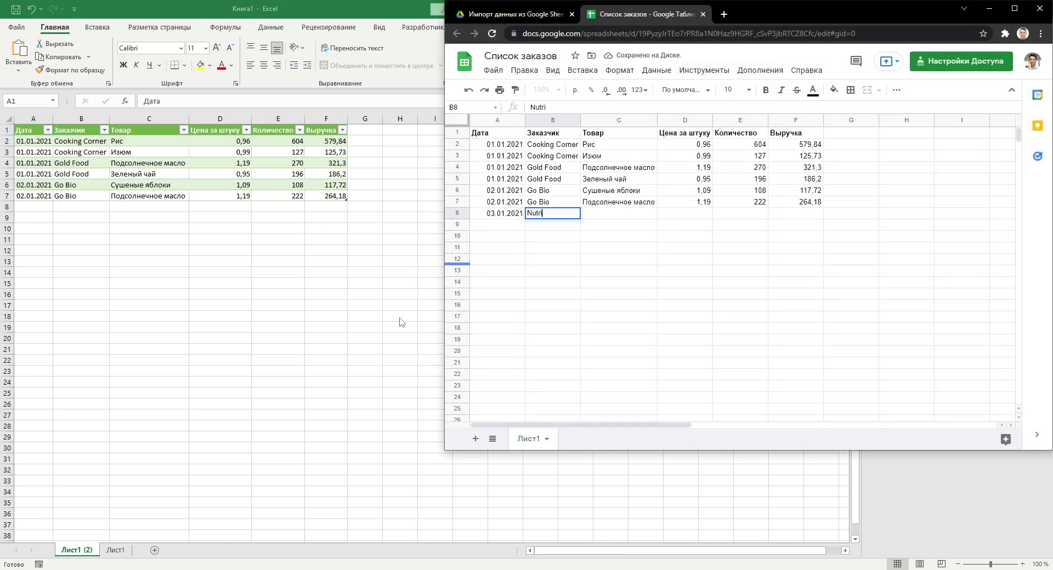
key(Tab)
text(Говядина тушеная)
key(Tab)
text(1,19	75)
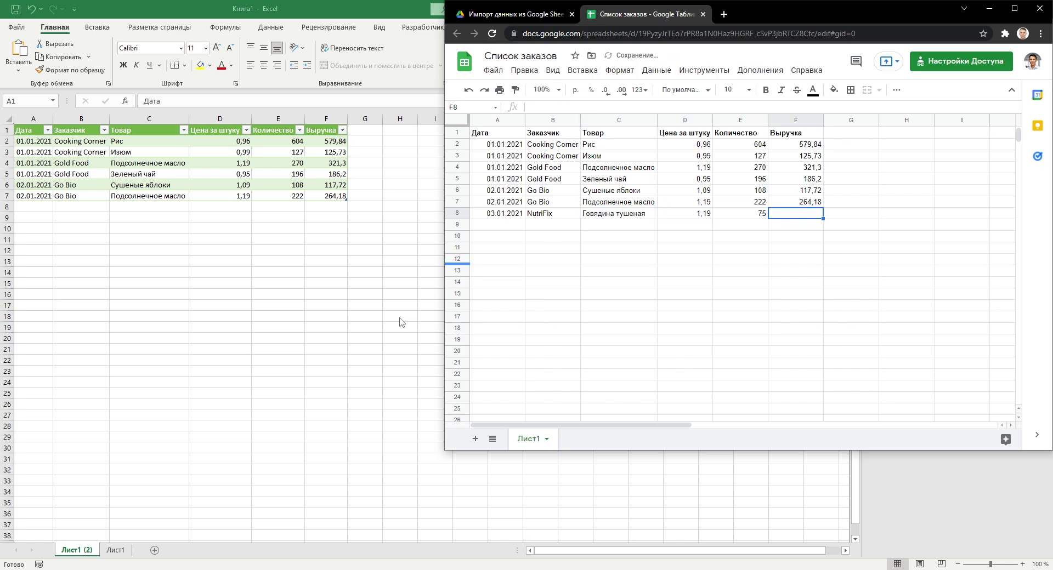
key(Return)
text(03.012021	NutriFix	Кофе	5,5)
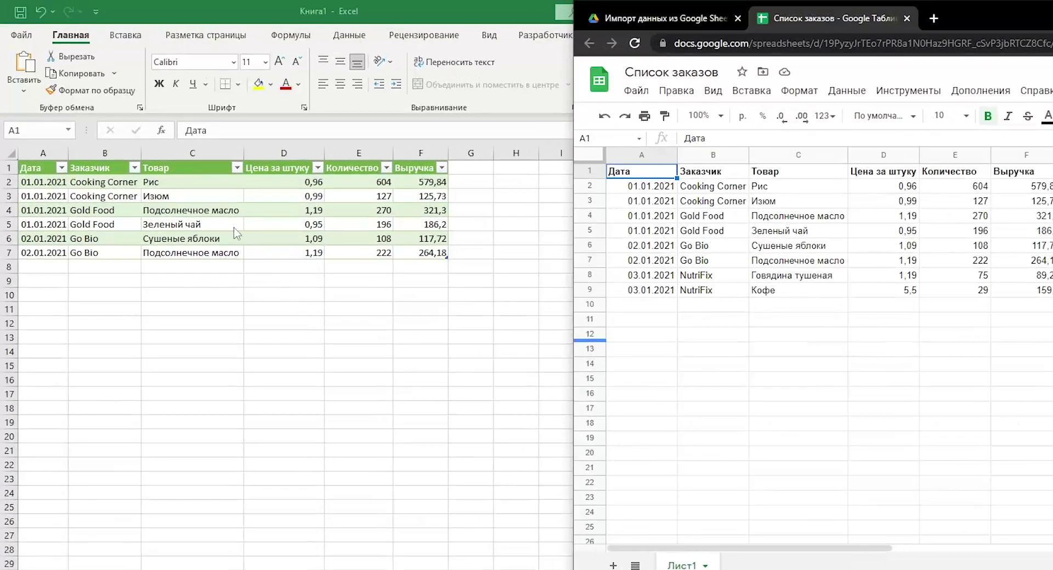
key(alt+Tab)
Refresh all imported data so the Excel table shows all eight orders, including the NutriFix rows
right_click(221, 215)
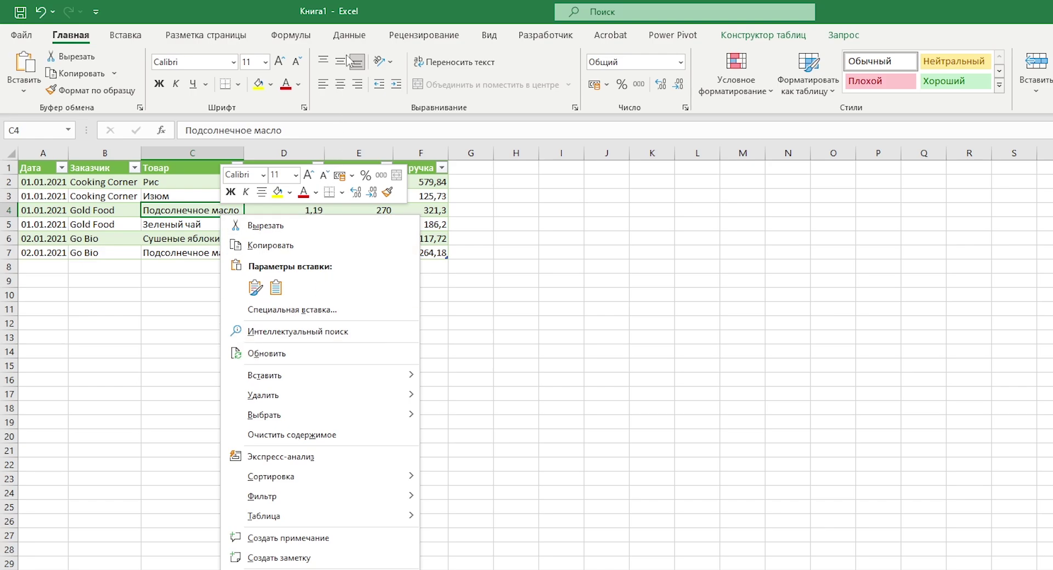
click(350, 36)
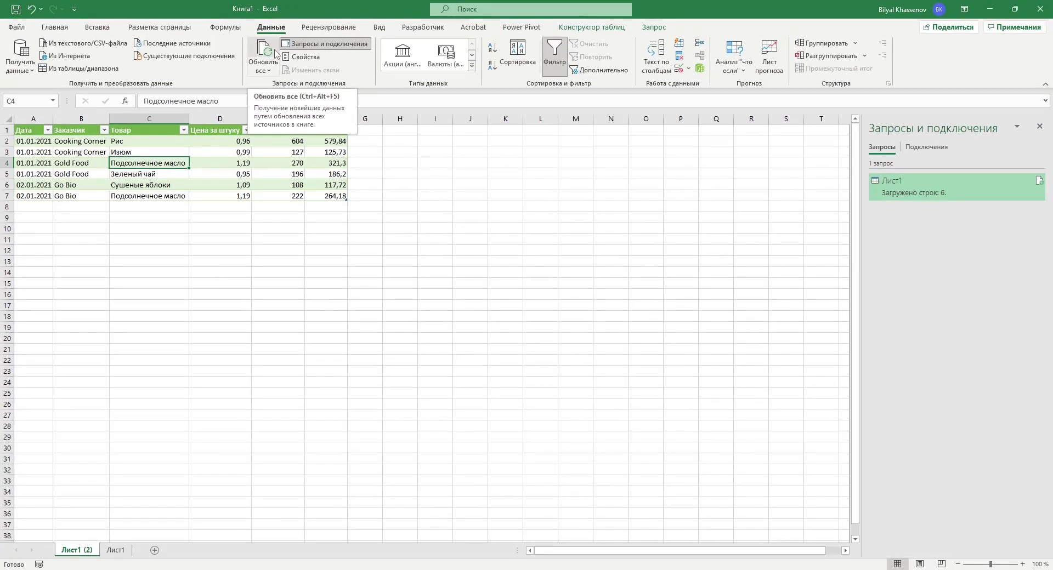
click(276, 53)
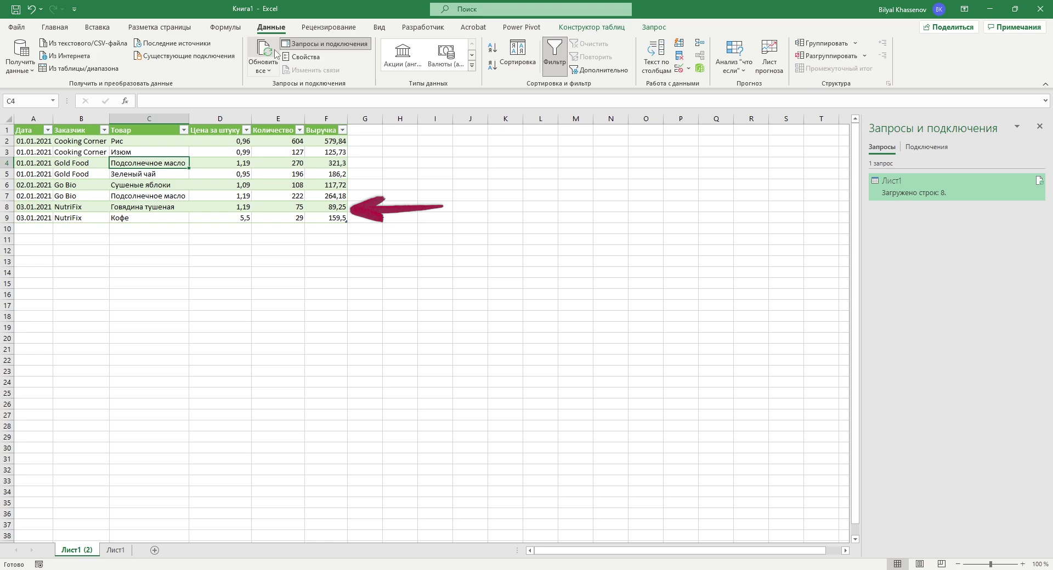
key(ctrl+Home)
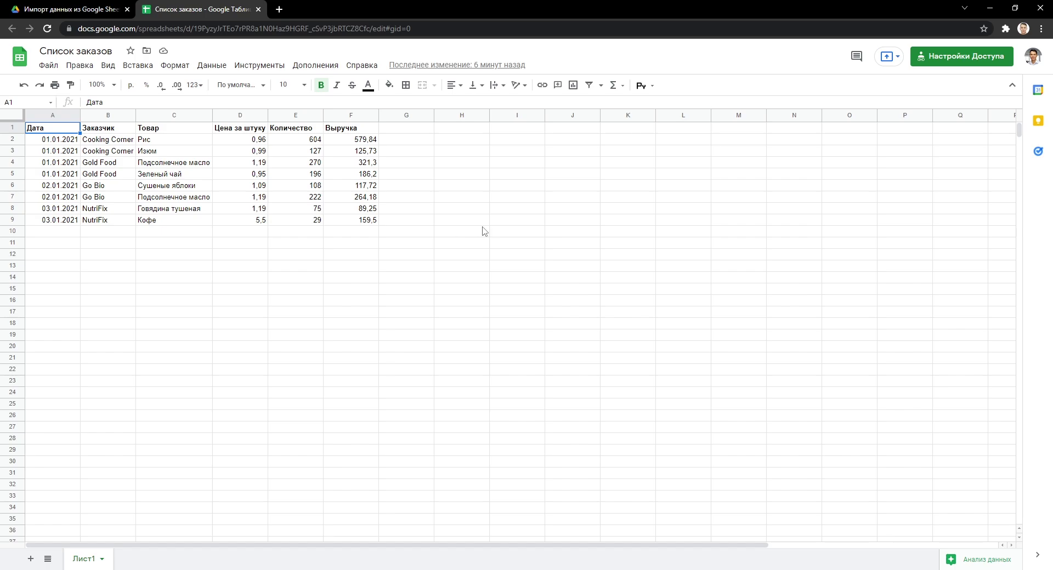
Set Список заказов link access back to Доступ ограничен and close the sharing settings
click(947, 63)
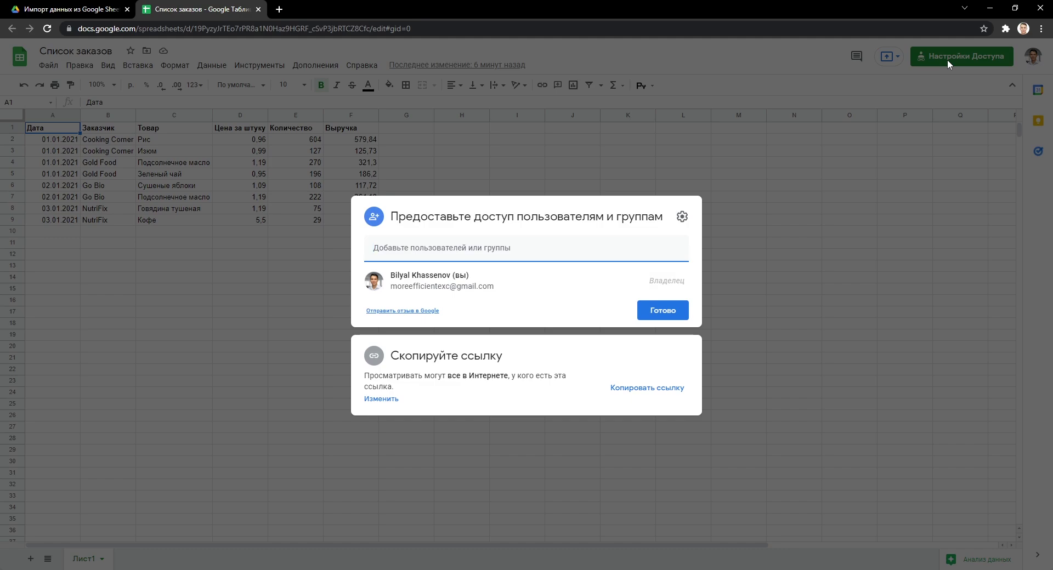
click(496, 348)
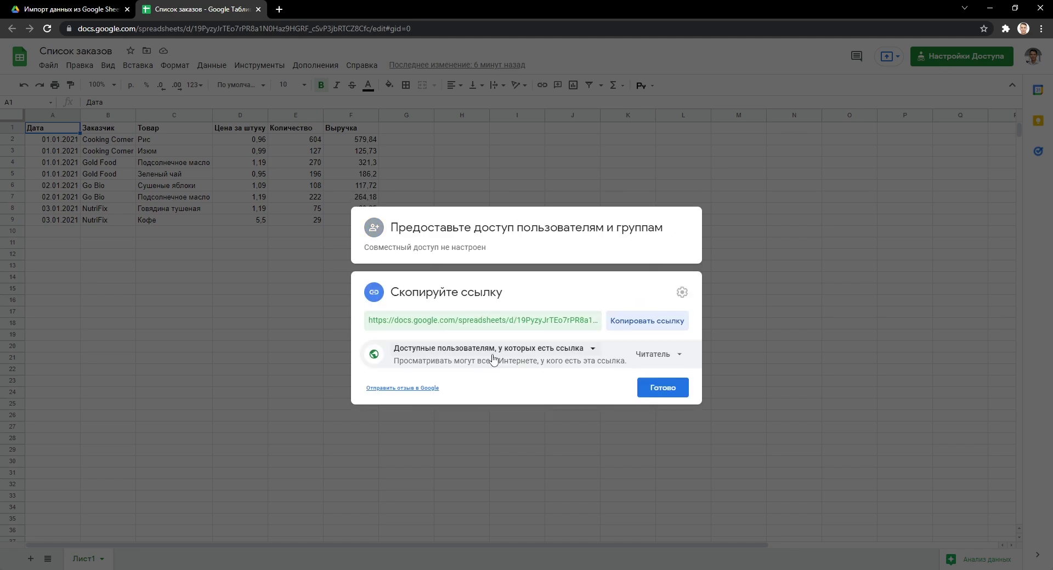
click(593, 354)
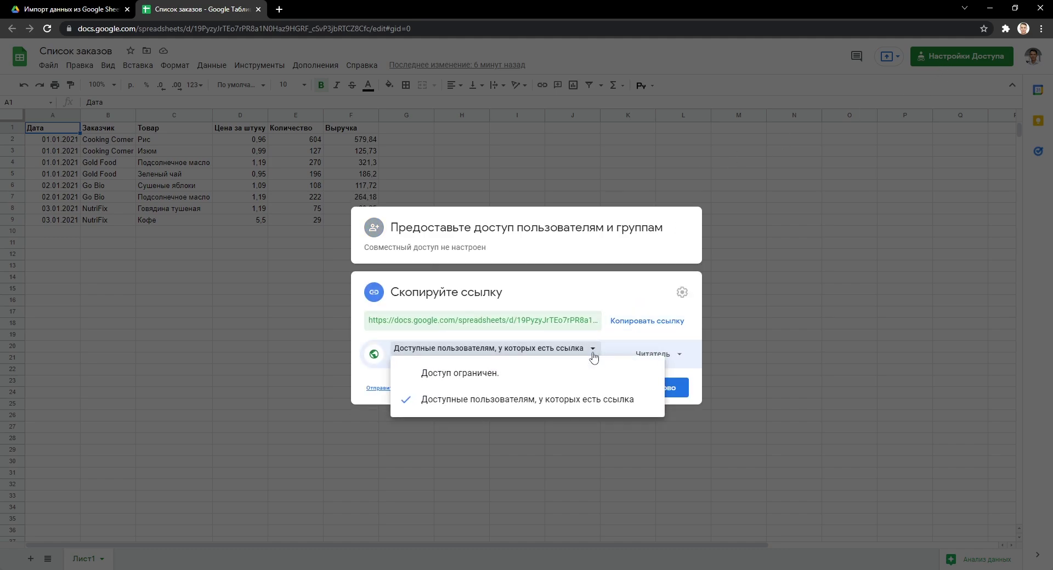
click(551, 373)
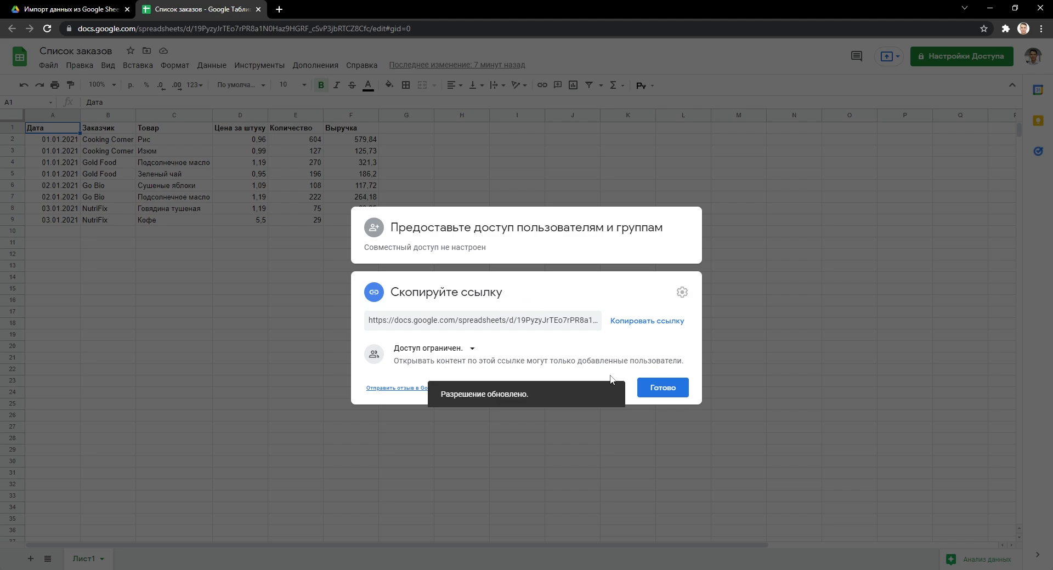
click(664, 388)
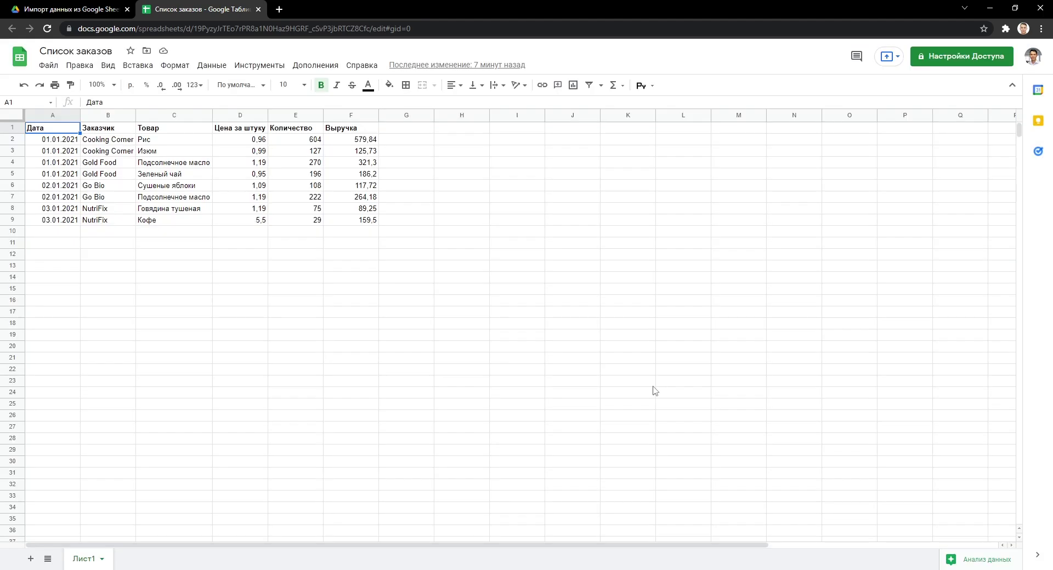